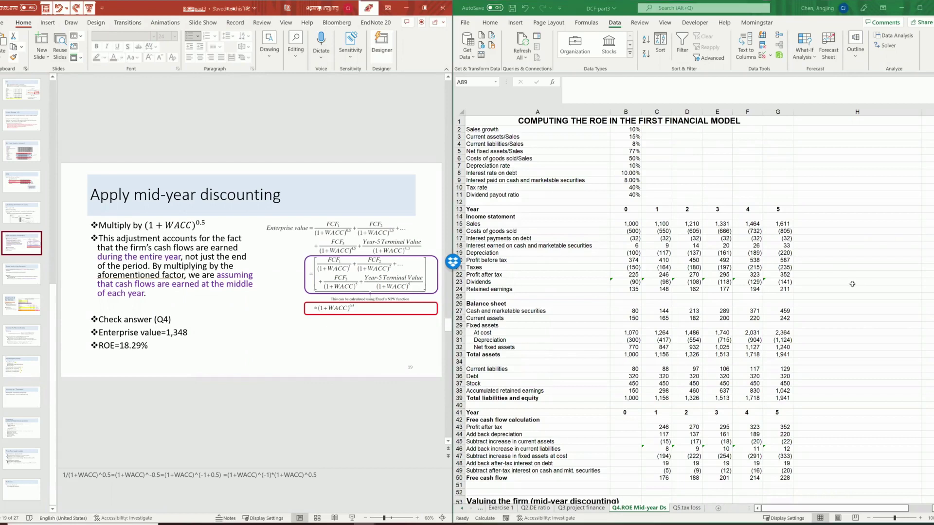
# Step: Review the FCF values in row 58 and clear the leftover paste prompt beside G59
pyautogui.scroll(-6, 850, 284)
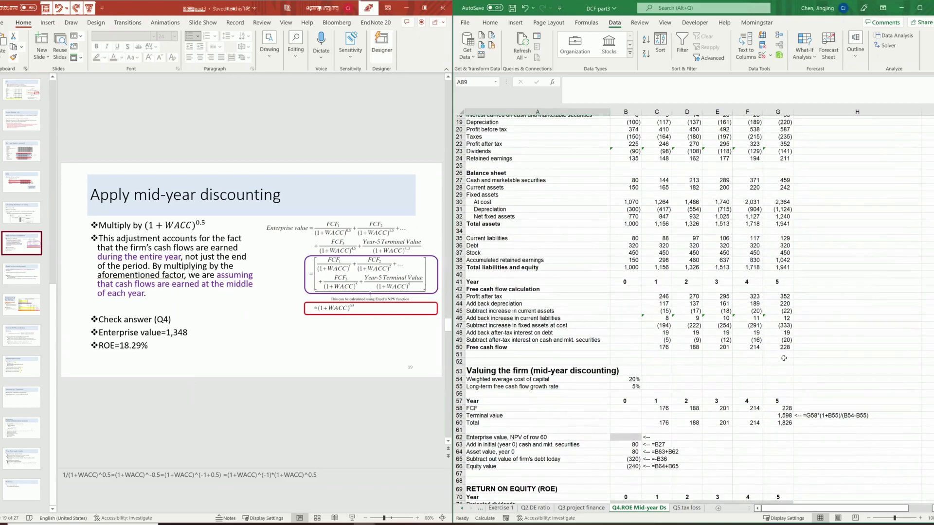
pyautogui.scroll(-3, 720, 370)
pyautogui.moveTo(632, 346); pyautogui.dragTo(789, 344)
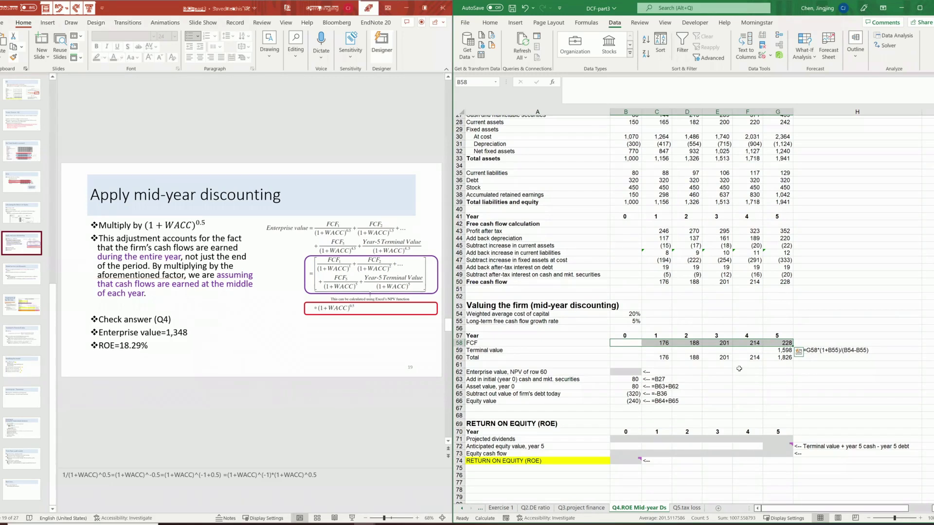
pyautogui.press('Escape')
pyautogui.moveTo(738, 327); pyautogui.dragTo(833, 328)
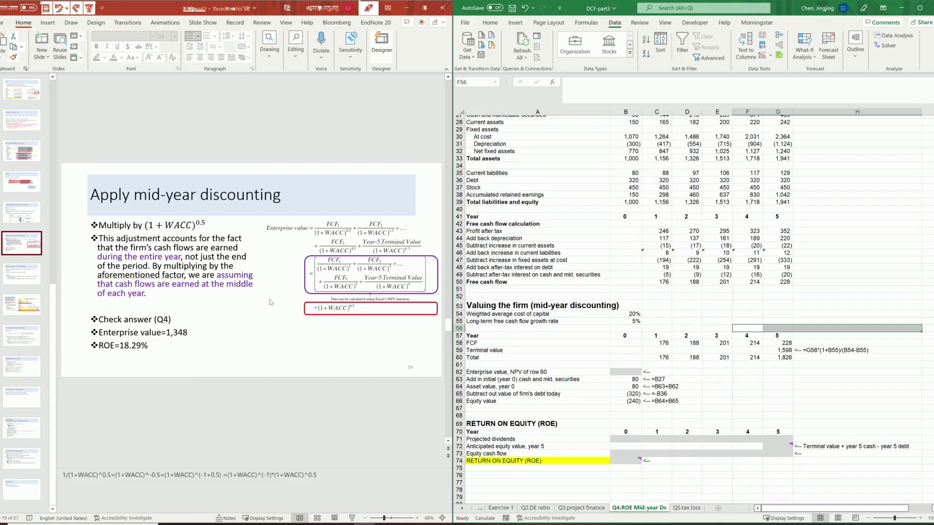
# Step: Compare the mid-year discounting slide with the year 1–5 FCF values, then widen the slide window over Excel
pyautogui.click(156, 199)
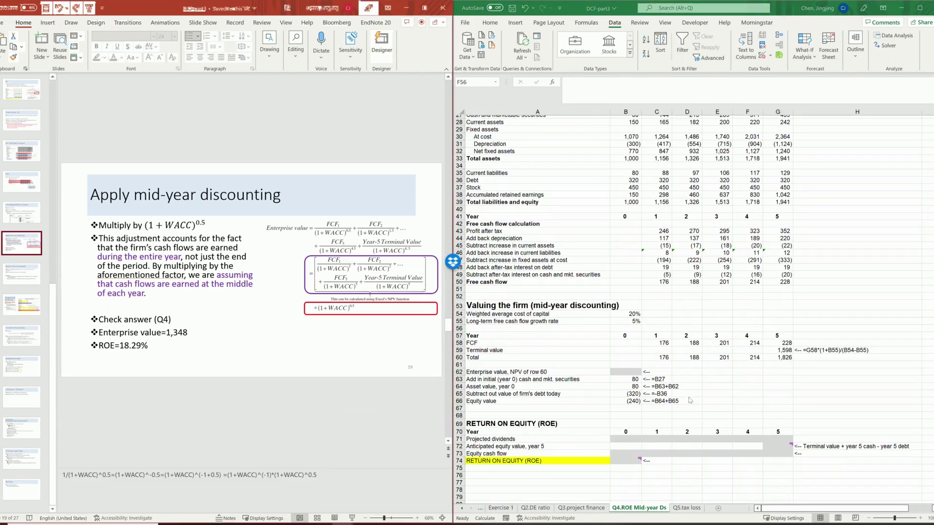
pyautogui.click(620, 373)
pyautogui.click(620, 374)
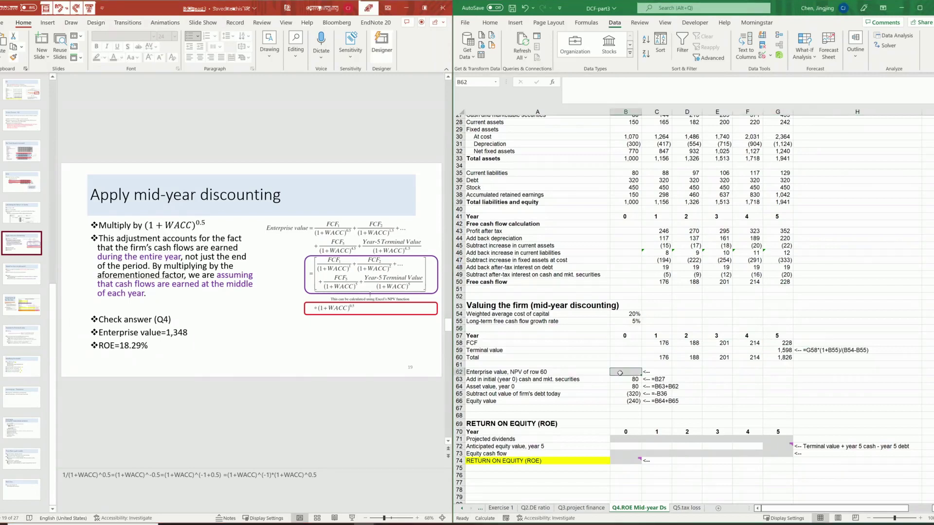
pyautogui.moveTo(664, 342); pyautogui.dragTo(792, 343)
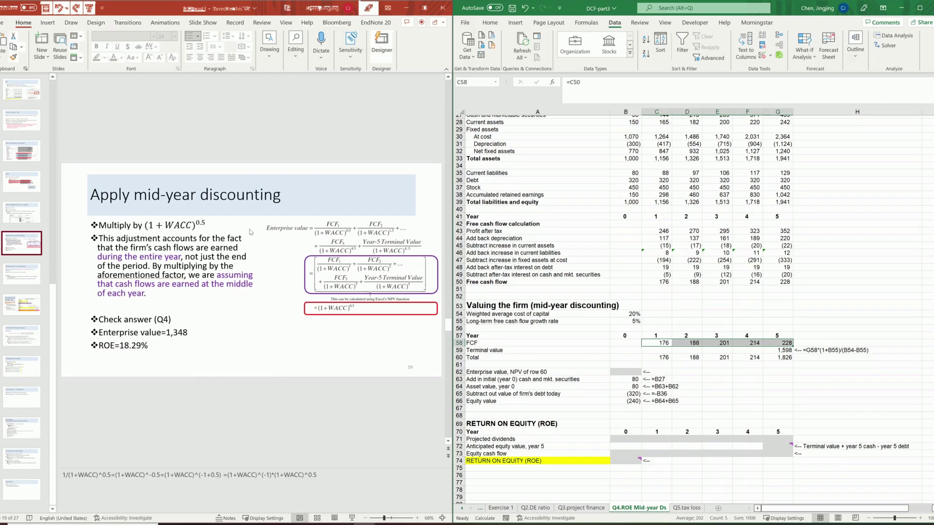
pyautogui.click(250, 232)
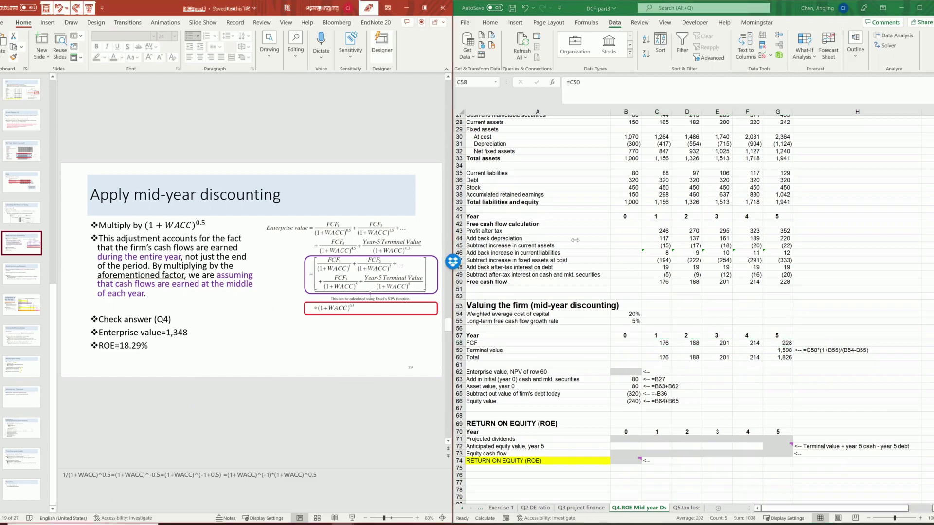
pyautogui.moveTo(575, 240); pyautogui.dragTo(577, 241)
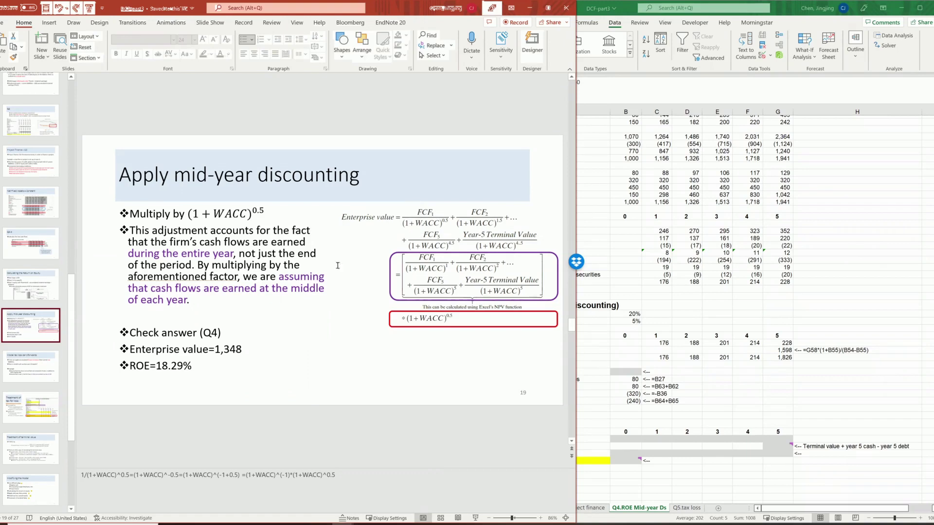
pyautogui.click(234, 241)
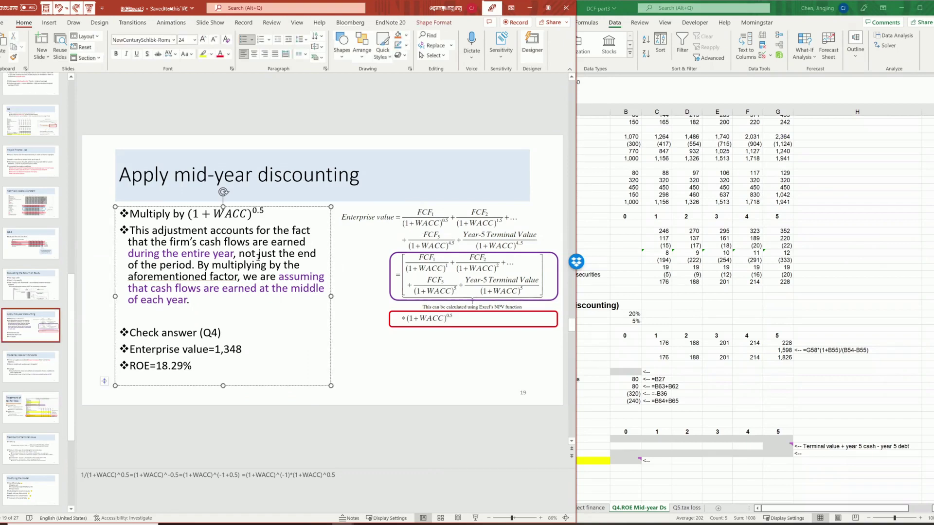
pyautogui.click(417, 212)
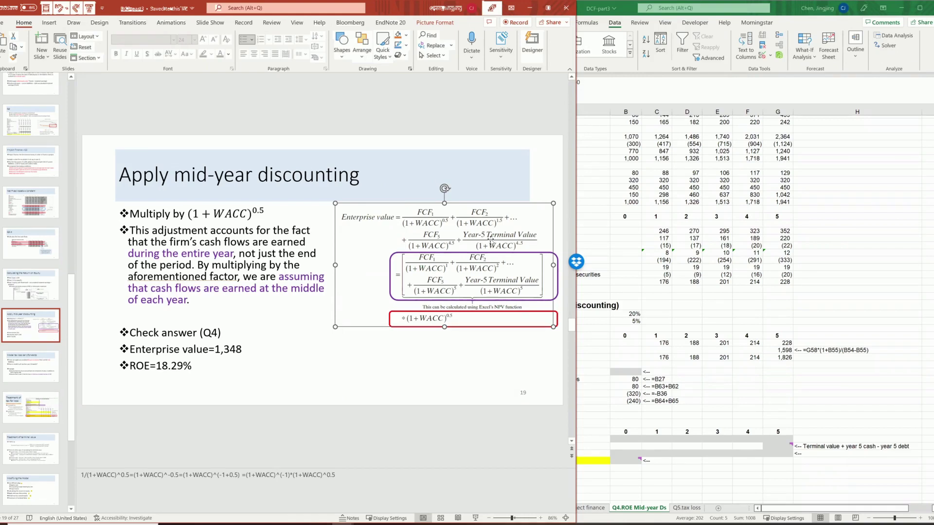
# Step: Highlight the final (1+WACC)^(-1)*(1+WACC)^0.5 step of the slide notes' derivation
pyautogui.hotkey('alt', 'Tab')
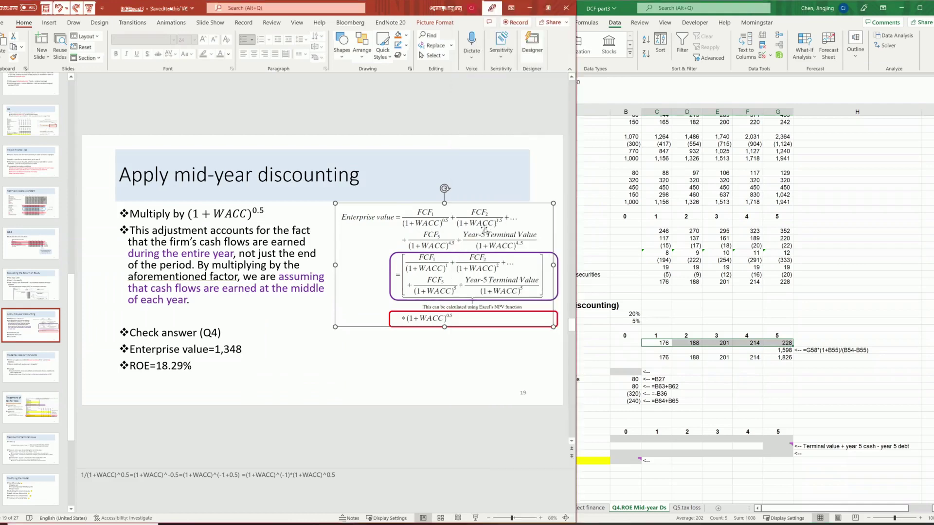
pyautogui.click(436, 234)
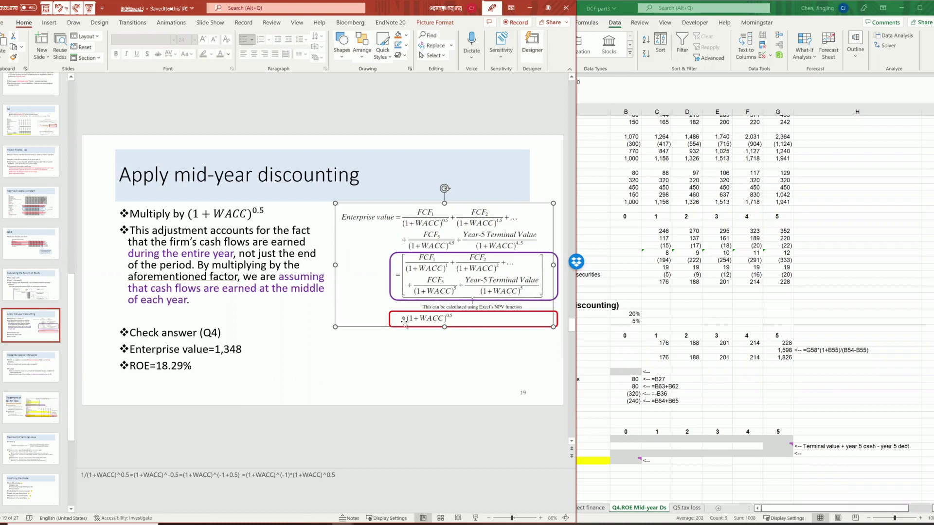
pyautogui.click(254, 477)
pyautogui.moveTo(242, 476); pyautogui.dragTo(298, 475)
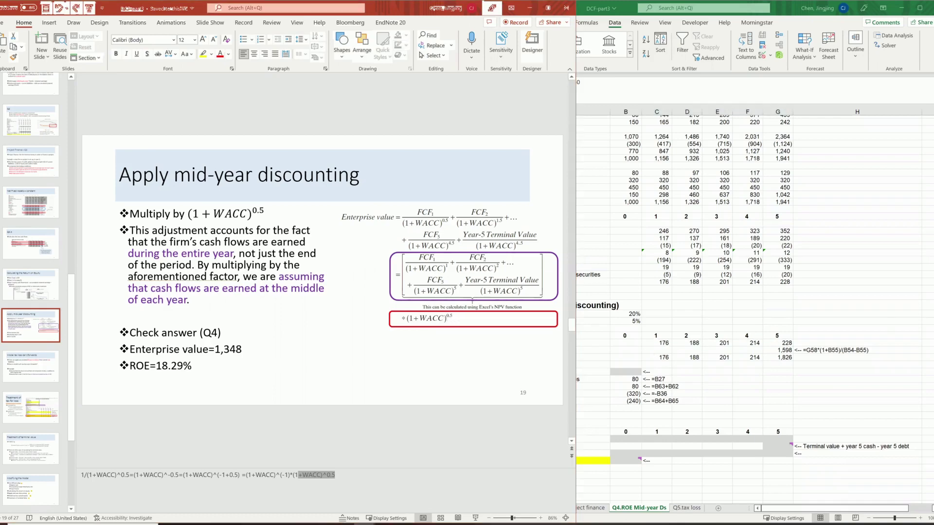
# Step: Enter =NPV(B54,C60:G60)*(1+B54)^0.5 in B62 for an enterprise value of 1,348
pyautogui.click(633, 373)
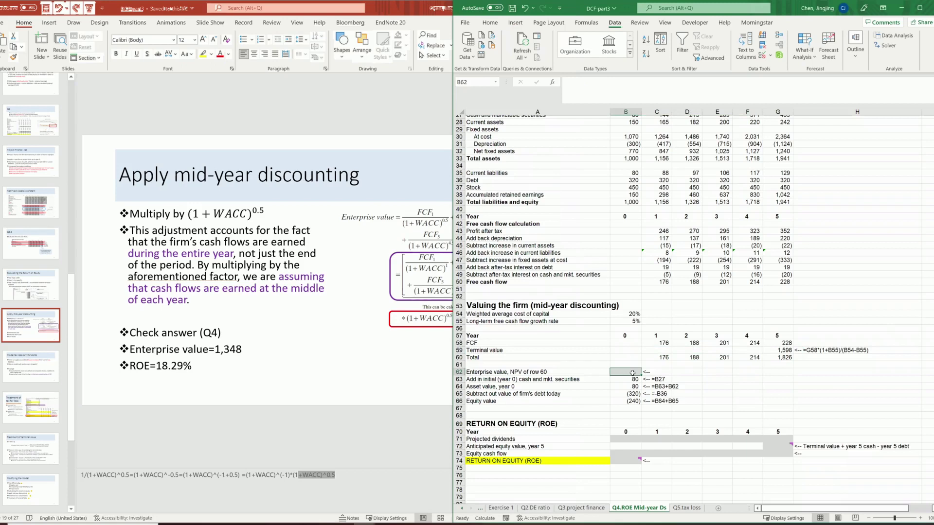
pyautogui.write('=')
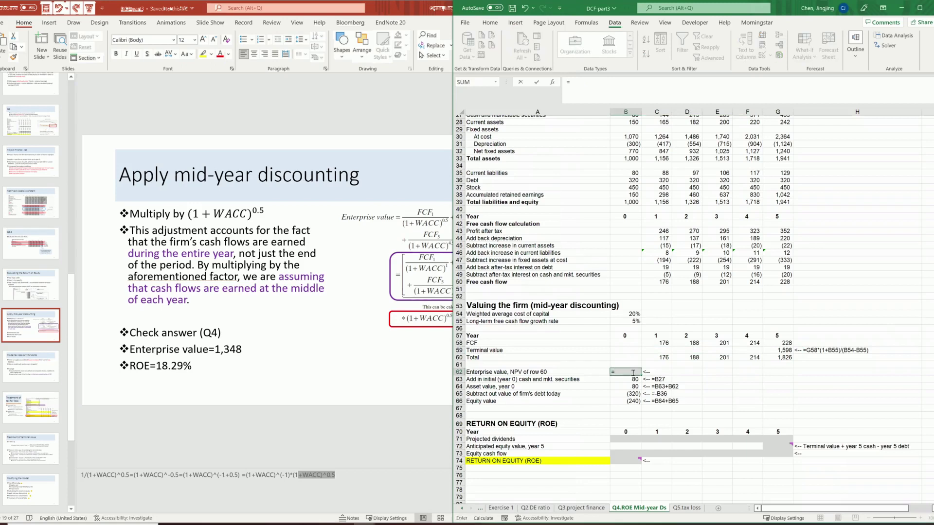
pyautogui.write('NPV(')
pyautogui.click(635, 316)
pyautogui.write(',')
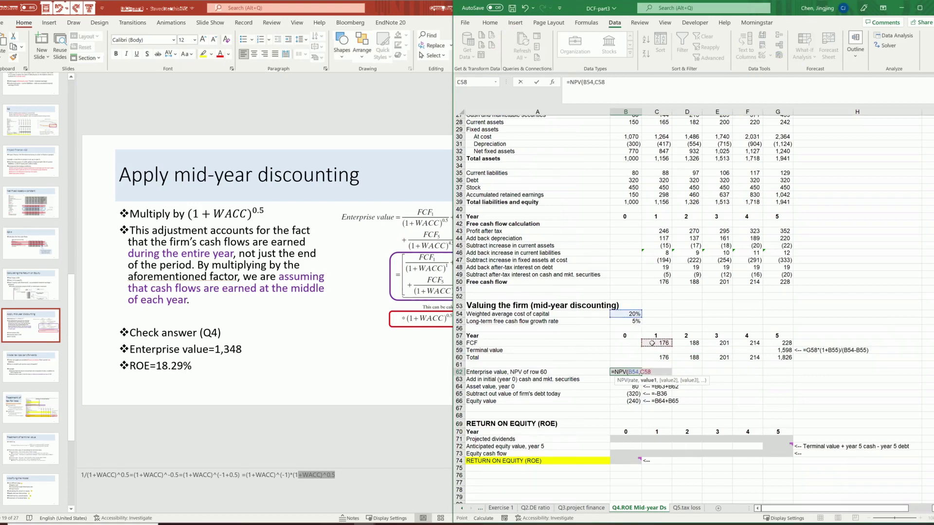
pyautogui.moveTo(654, 357); pyautogui.dragTo(788, 359)
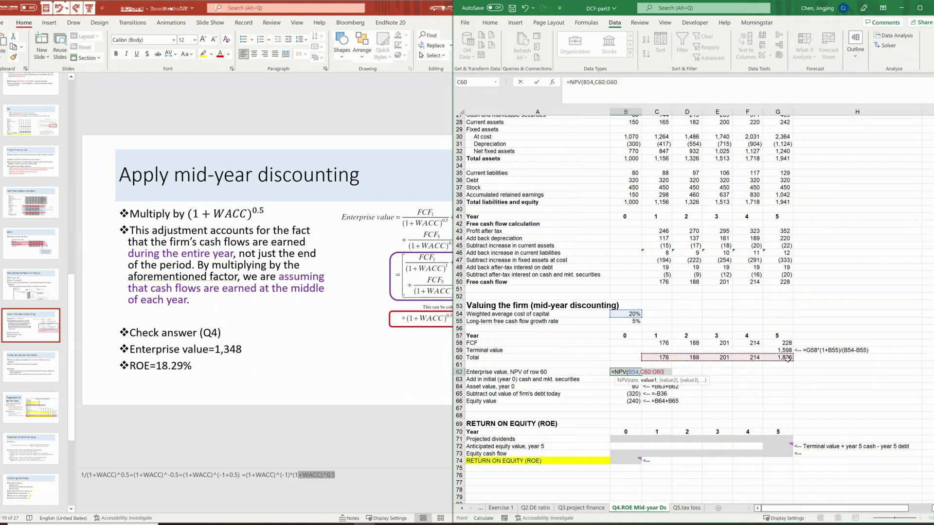
pyautogui.write(')*()')
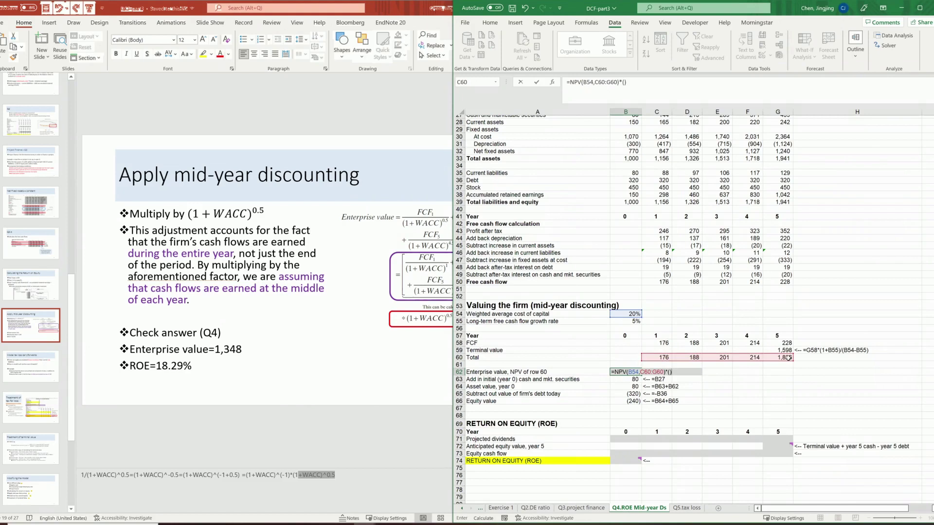
pyautogui.write('1+')
pyautogui.click(626, 313)
pyautogui.write(')^0.5')
pyautogui.click(718, 386)
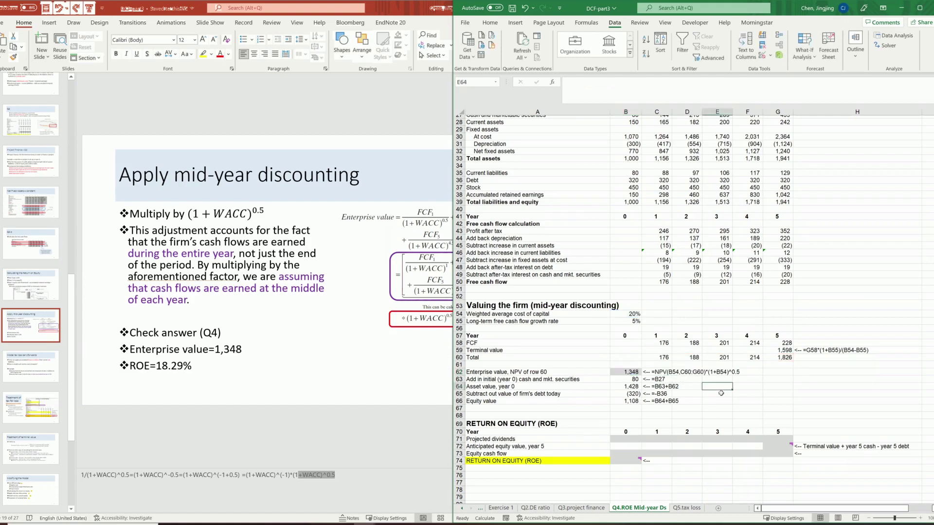
pyautogui.click(635, 372)
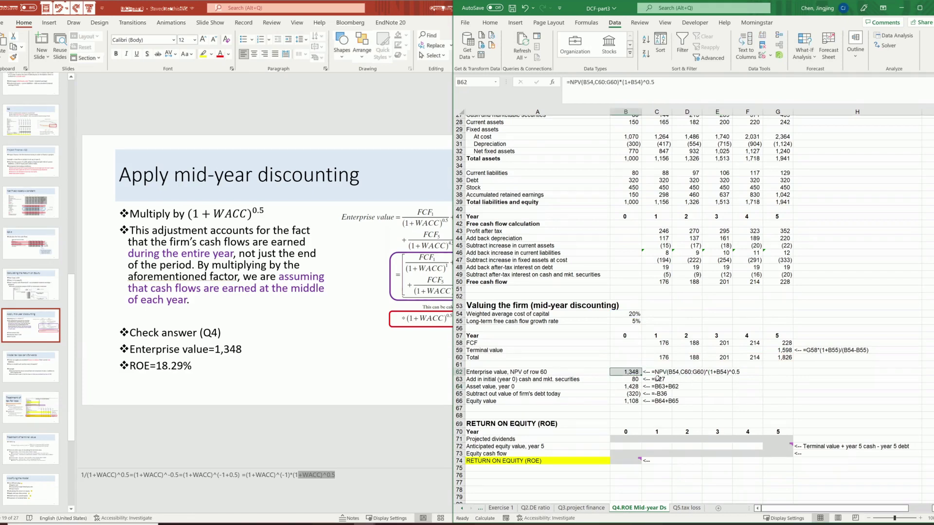
pyautogui.click(744, 372)
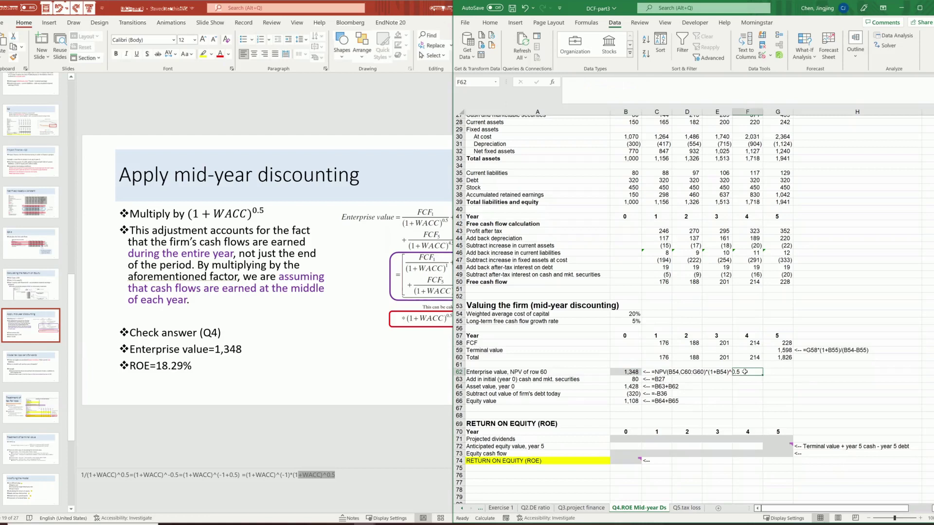
pyautogui.write('=NPV')
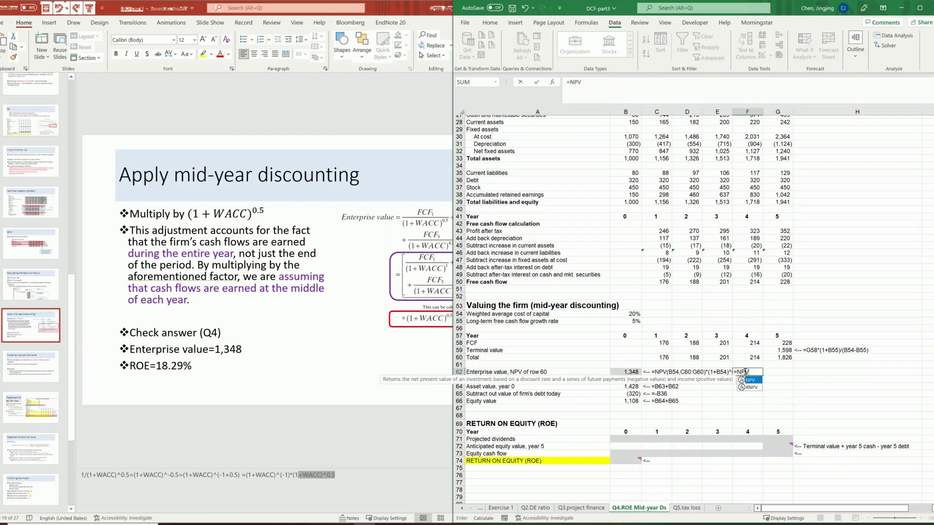
pyautogui.write('(')
pyautogui.click(626, 315)
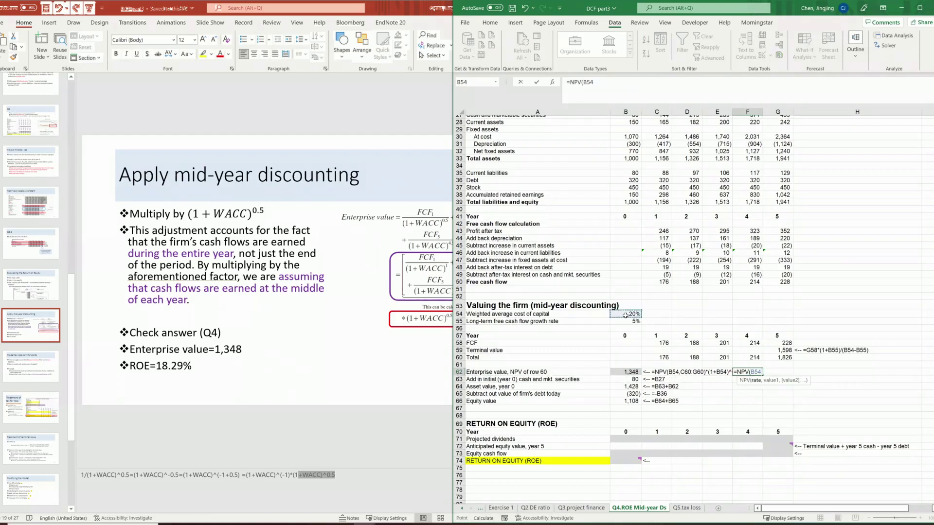
pyautogui.write('(')
pyautogui.press('BackSpace')
pyautogui.write(',')
pyautogui.moveTo(662, 344); pyautogui.dragTo(783, 358)
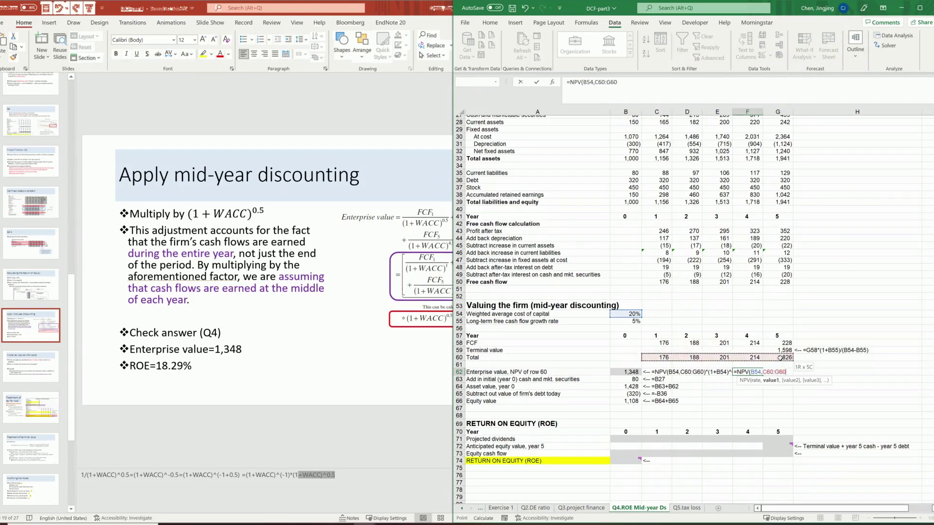
pyautogui.press('Return')
pyautogui.click(790, 416)
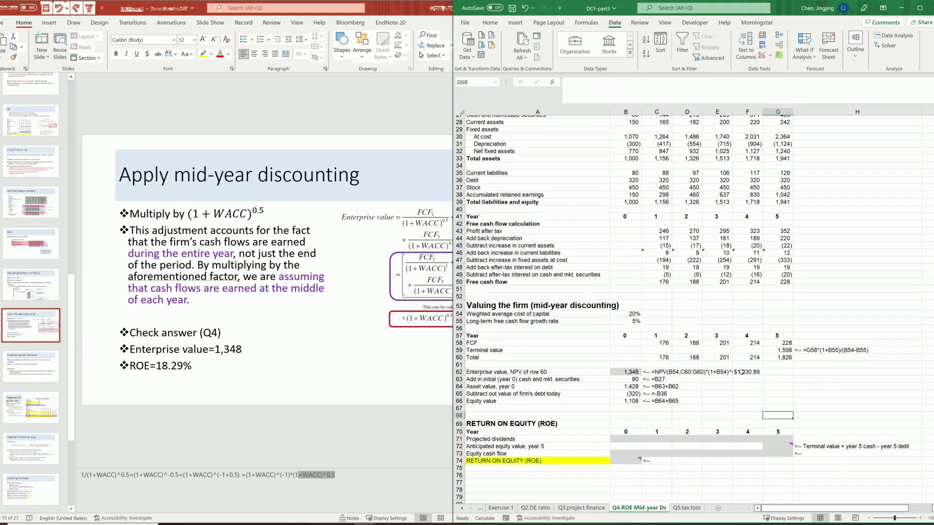
pyautogui.click(752, 373)
pyautogui.click(629, 373)
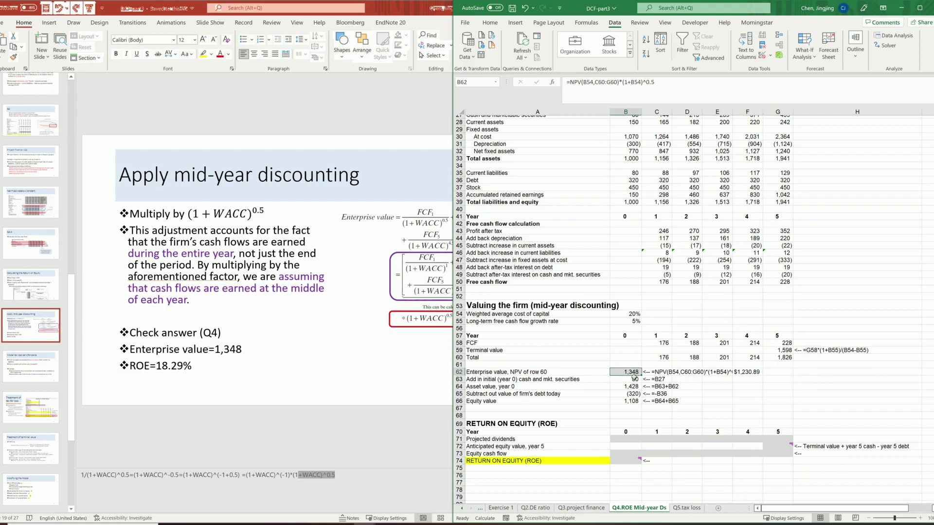
pyautogui.click(749, 374)
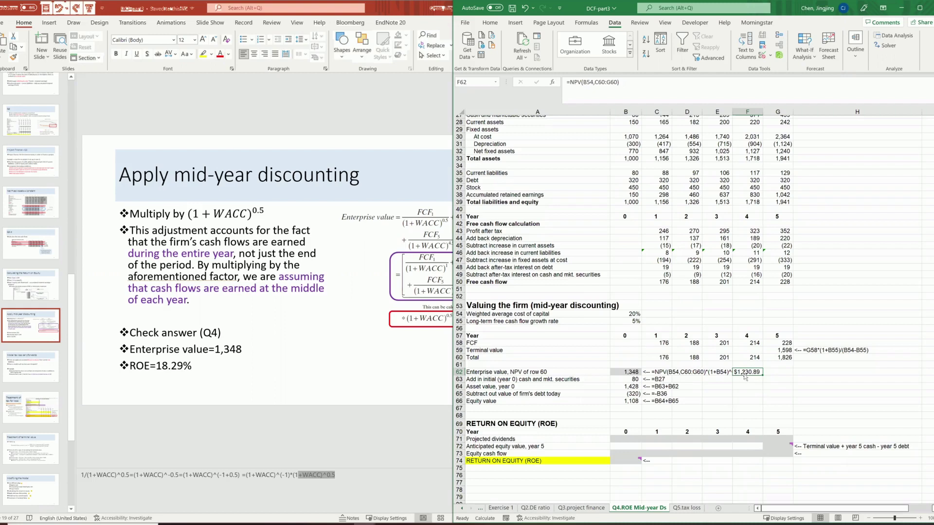
pyautogui.click(631, 370)
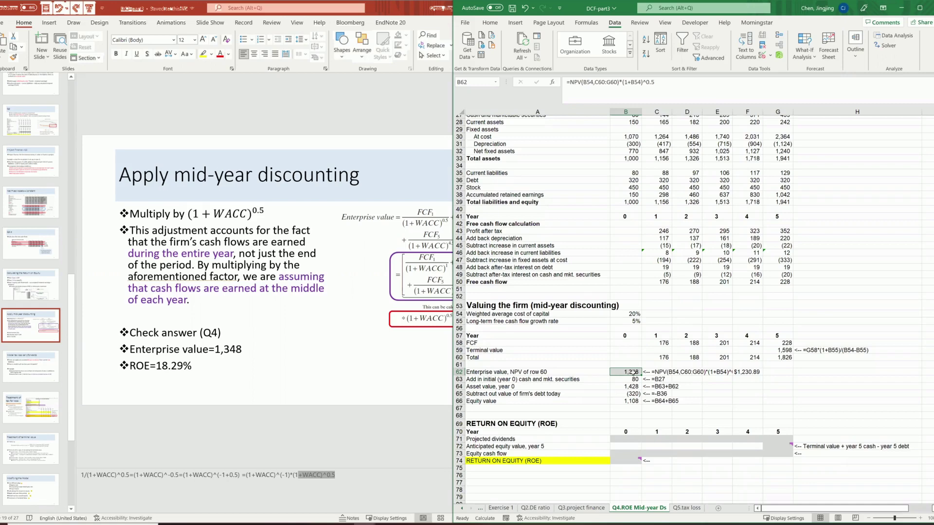
# Step: Enter =-B66 in B71 so year 0 dividends show the negative equity value (1,108)
pyautogui.scroll(-2, 748, 372)
pyautogui.click(626, 453)
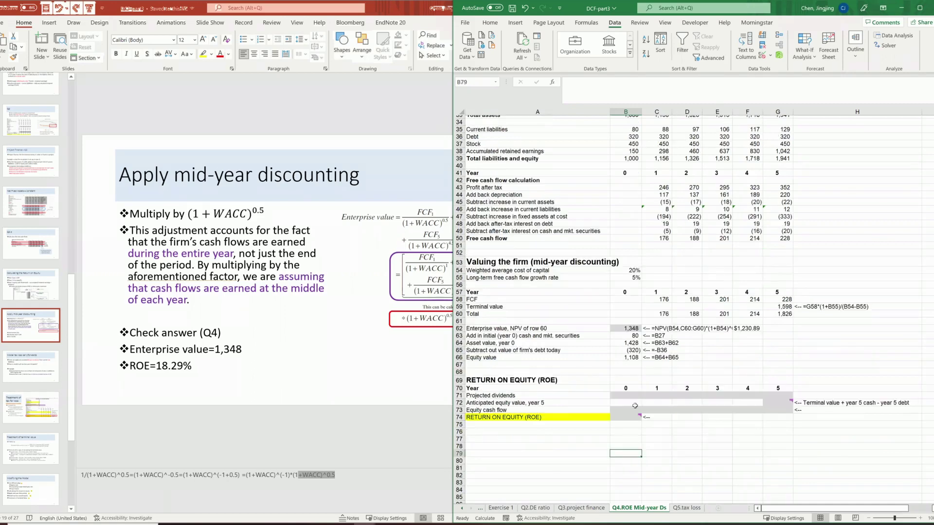
pyautogui.click(629, 397)
pyautogui.write('=')
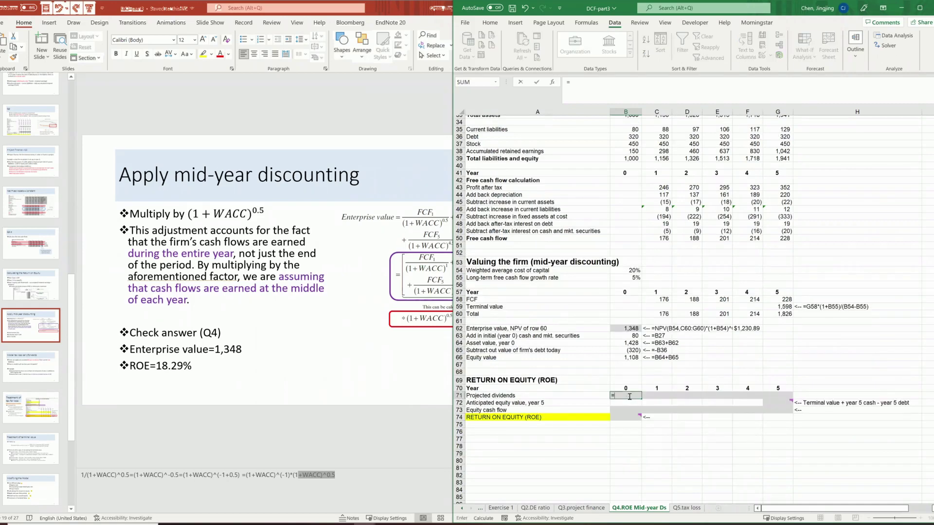
pyautogui.write('-')
pyautogui.click(628, 358)
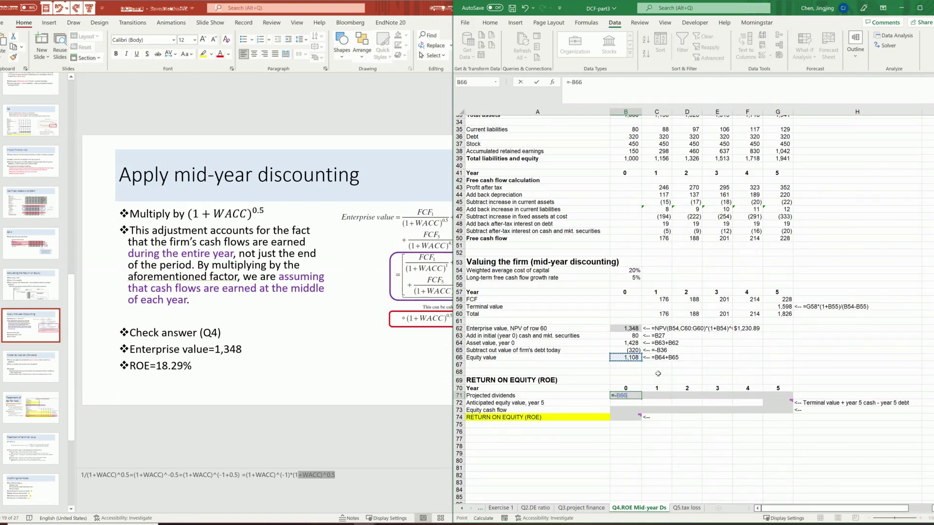
pyautogui.press('Return')
# Step: Enter =-C23 in C71 for the year 1 projected dividend of 98
pyautogui.click(656, 373)
pyautogui.click(659, 396)
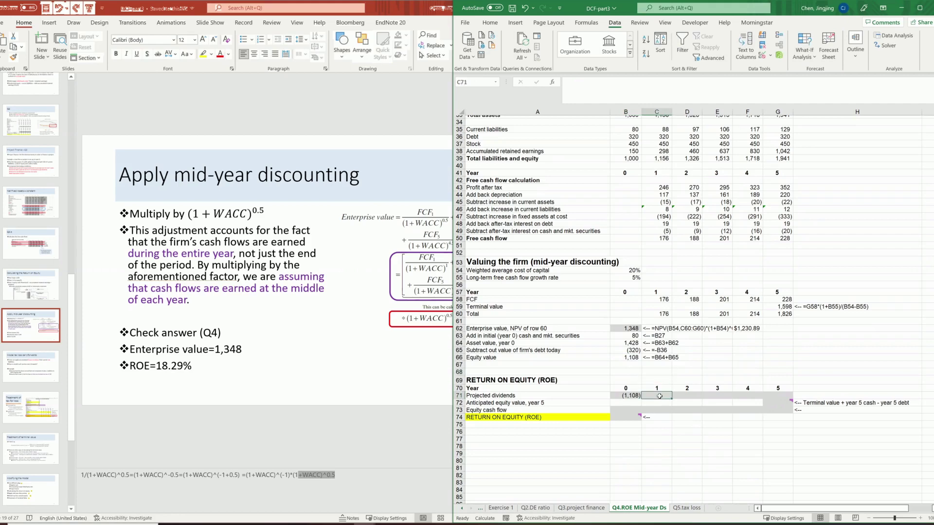
pyautogui.write('=')
pyautogui.scroll(4, 684, 400)
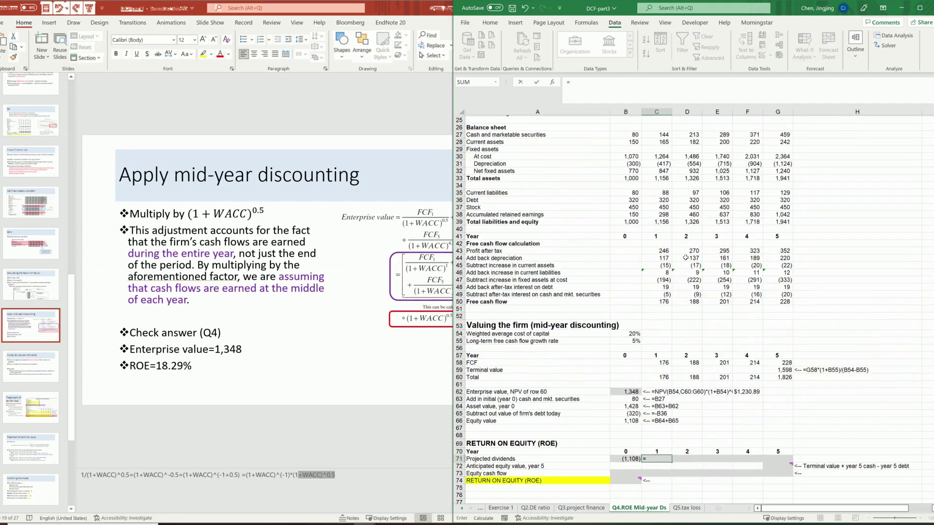
pyautogui.scroll(1, 668, 194)
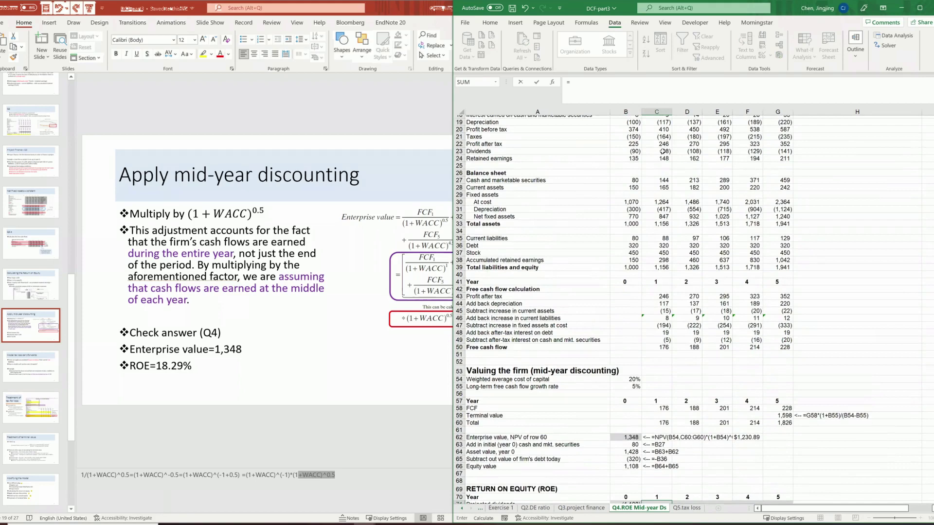
pyautogui.click(662, 152)
pyautogui.scroll(2, 671, 185)
pyautogui.click(569, 84)
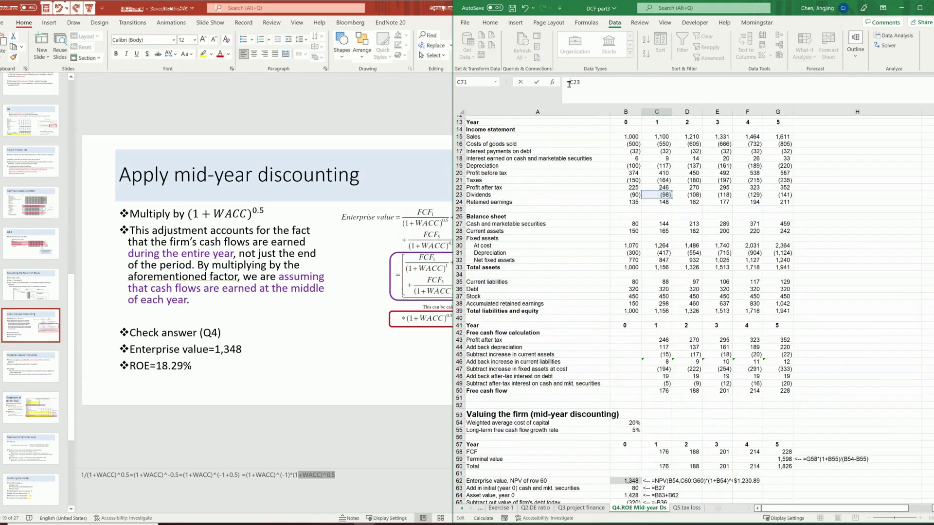
pyautogui.write('-')
pyautogui.press('Return')
# Step: Fill the C71 dividend formula across years 2–5 through G71
pyautogui.scroll(-7, 690, 316)
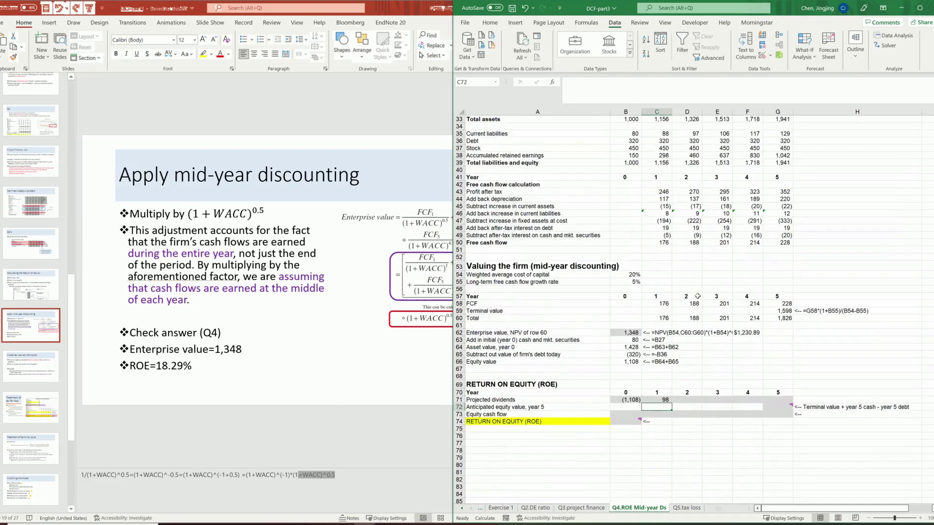
pyautogui.click(670, 402)
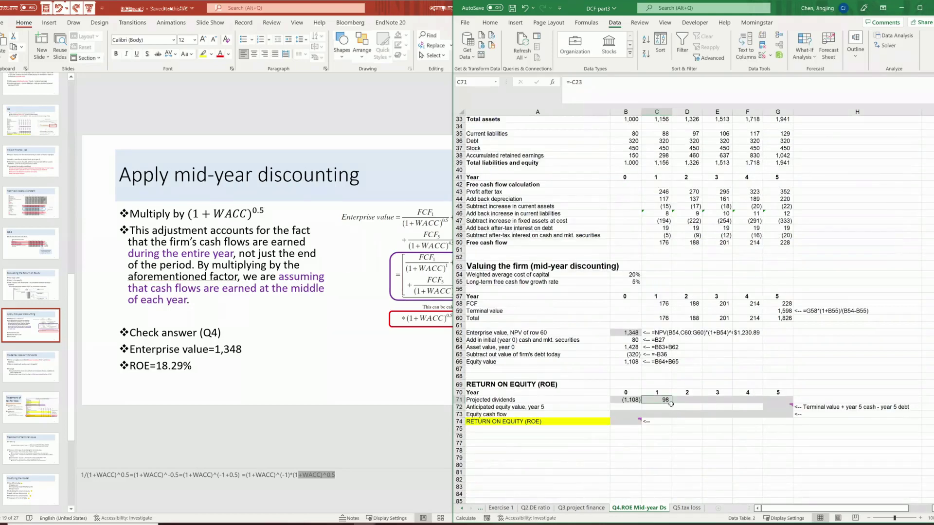
pyautogui.moveTo(672, 402); pyautogui.dragTo(796, 393)
pyautogui.moveTo(859, 357); pyautogui.dragTo(856, 360)
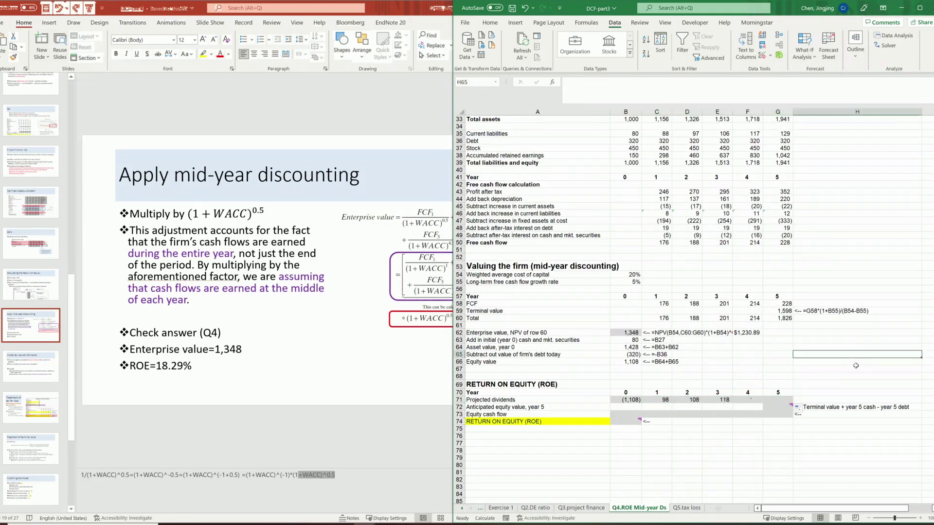
# Step: Enter =G59+G27-G36 in G72 for a year-5 anticipated equity value of 1,737
pyautogui.click(777, 409)
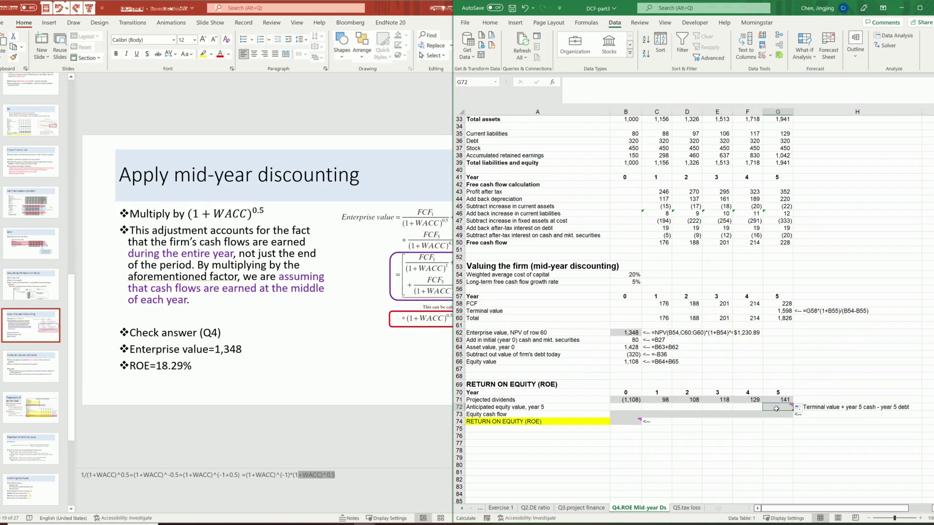
pyautogui.moveTo(777, 409)
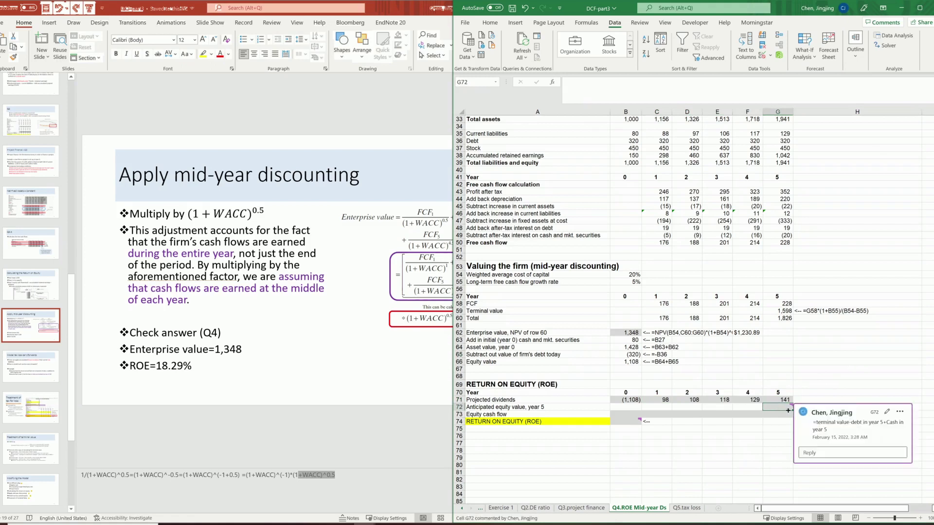
pyautogui.write('=')
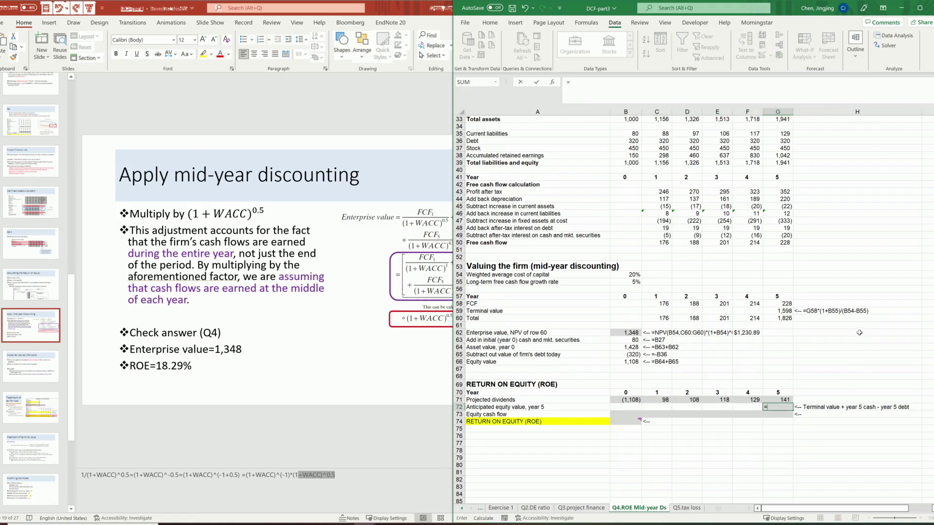
pyautogui.click(782, 311)
pyautogui.write('+')
pyautogui.scroll(2, 826, 369)
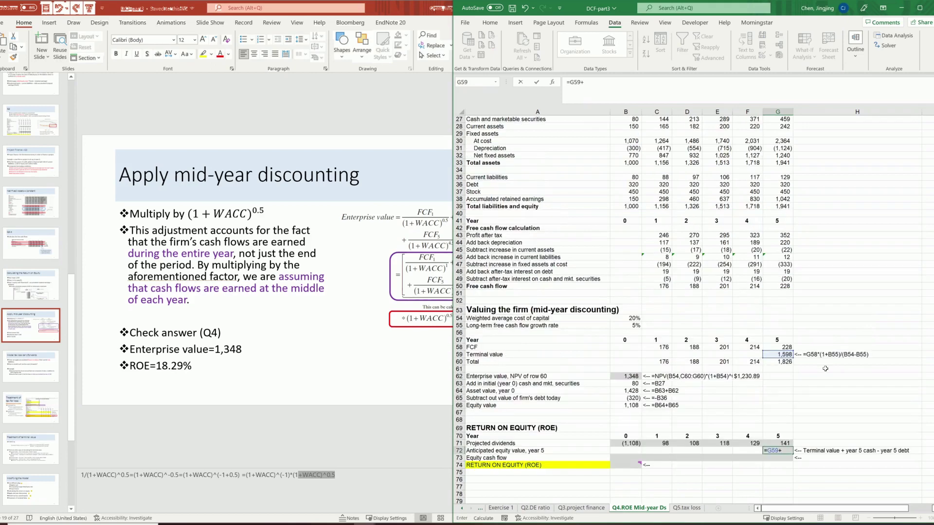
pyautogui.scroll(3, 825, 369)
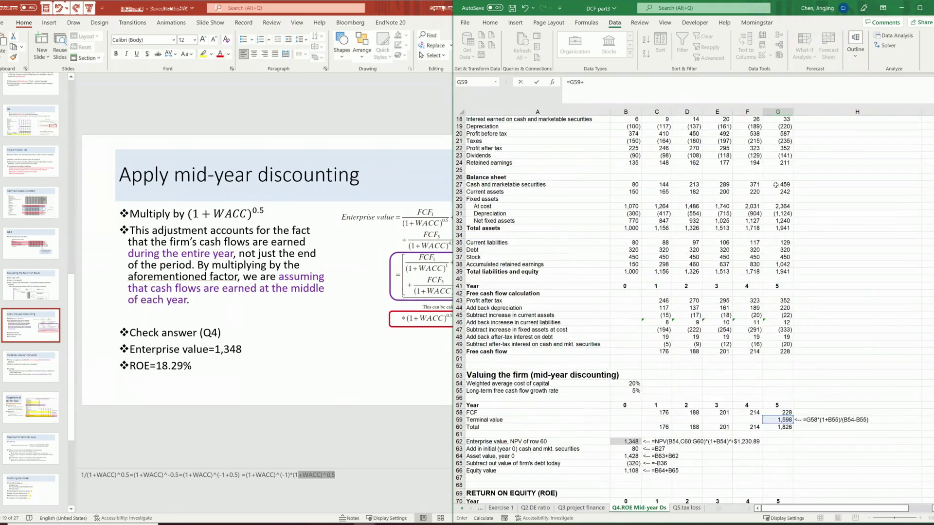
pyautogui.click(776, 185)
pyautogui.write('-')
pyautogui.click(778, 250)
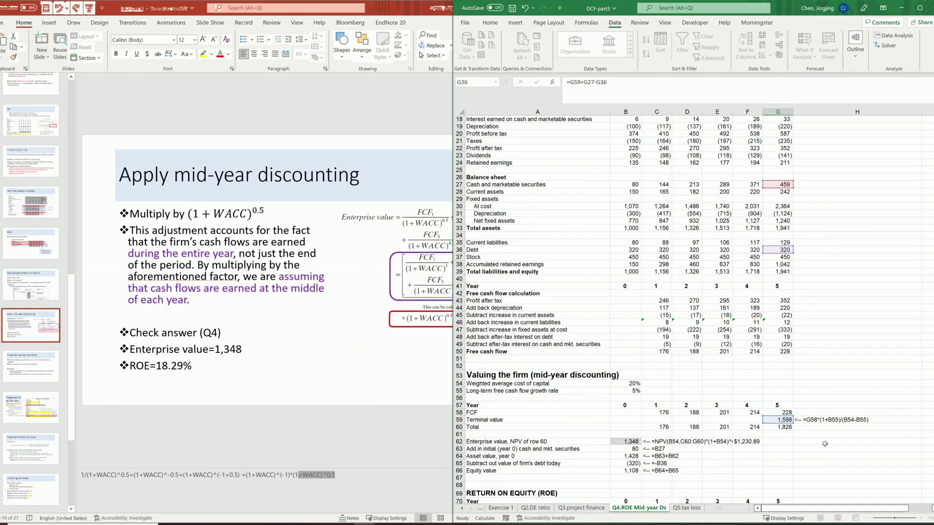
pyautogui.press('Return')
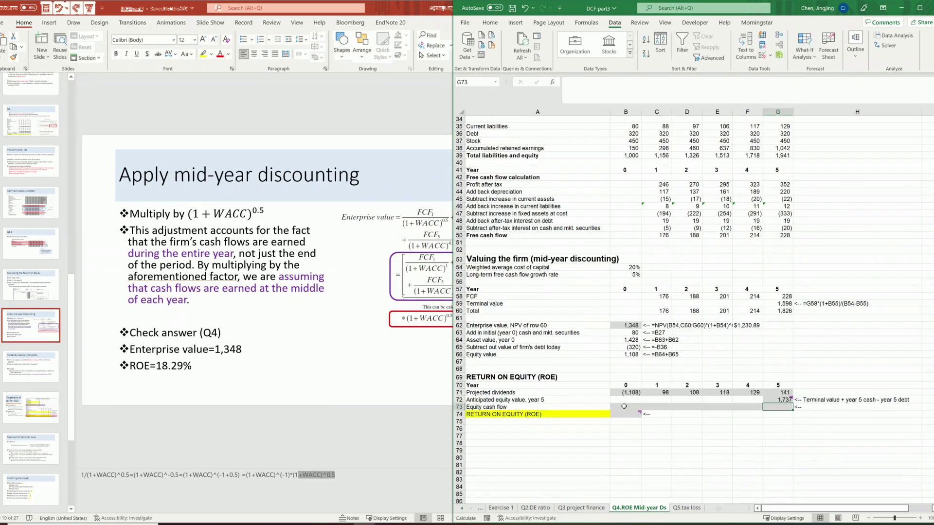
# Step: Fill =SUM(B71:B72) across row 73, (1,108) to 1,878, and start =IRR( in B74
pyautogui.click(624, 406)
pyautogui.write('=')
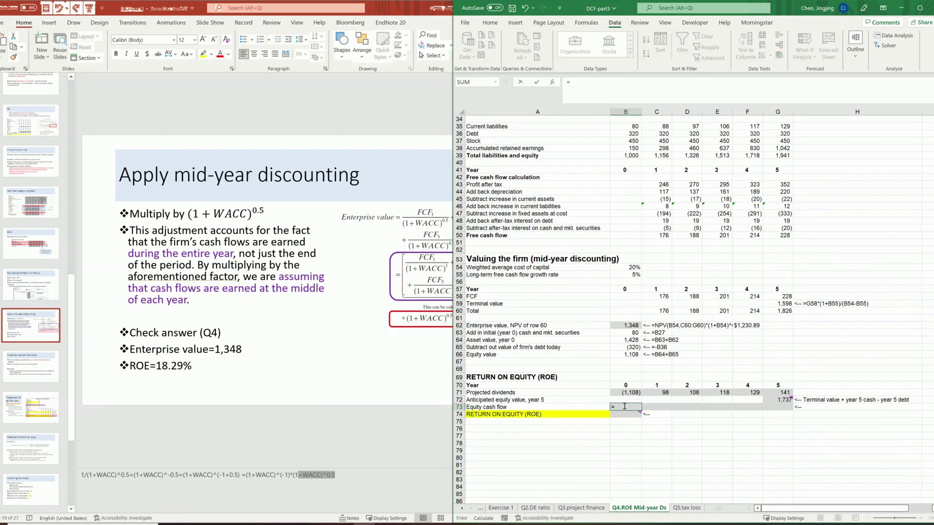
pyautogui.write('sum')
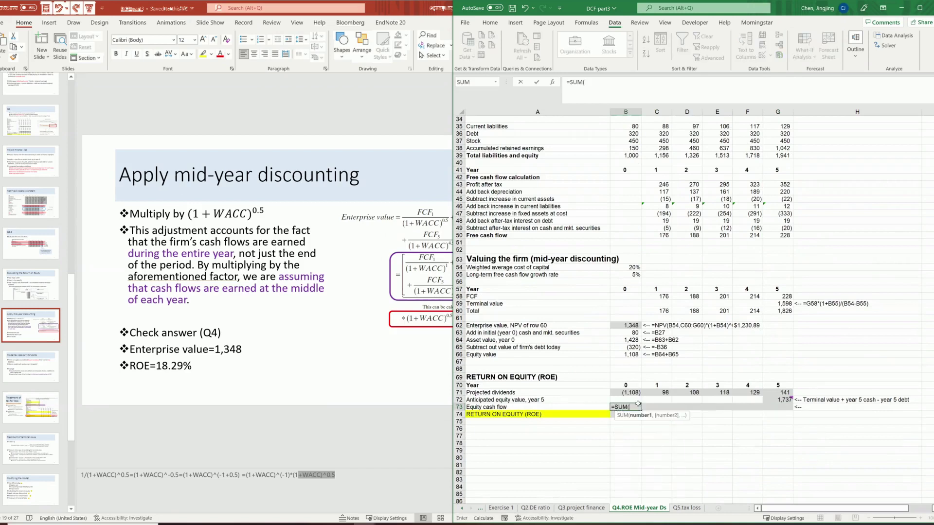
pyautogui.press('Tab')
pyautogui.moveTo(631, 393); pyautogui.dragTo(631, 397)
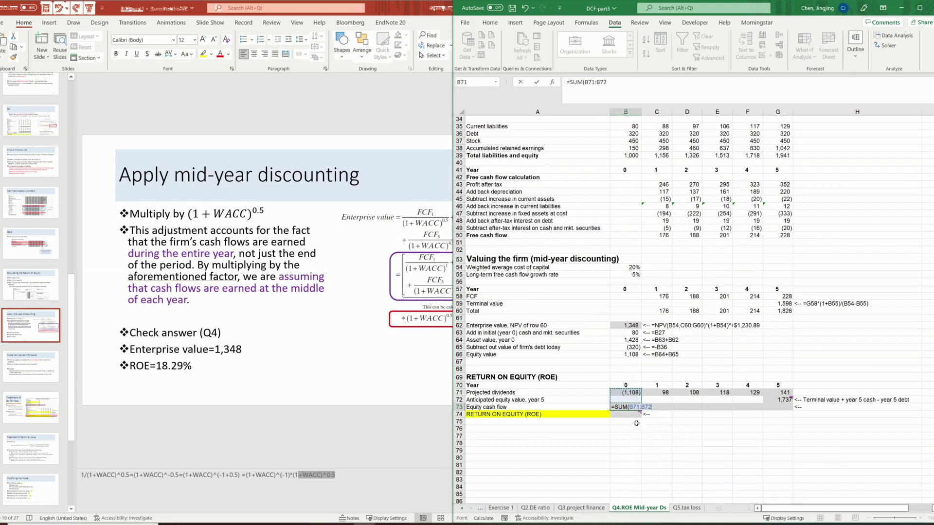
pyautogui.hotkey('ctrl', 'Return')
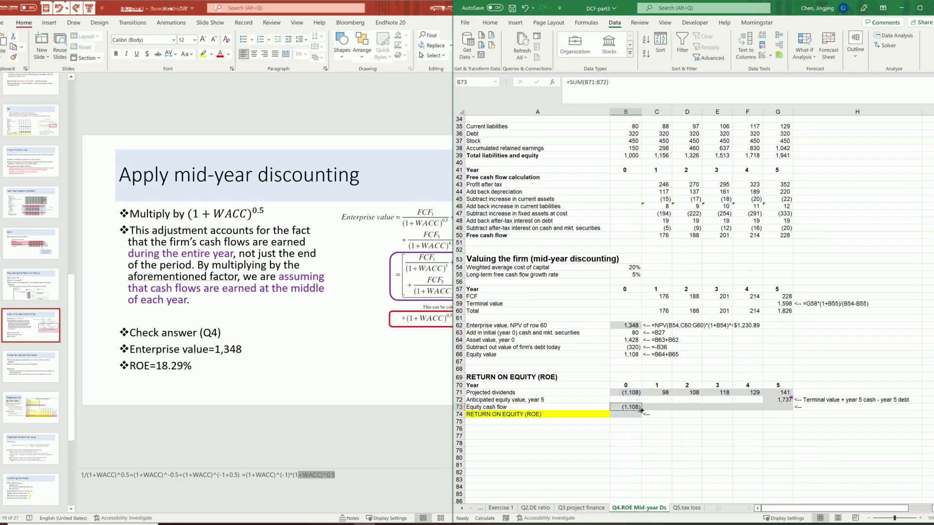
pyautogui.moveTo(641, 410); pyautogui.dragTo(608, 438)
pyautogui.press('Down')
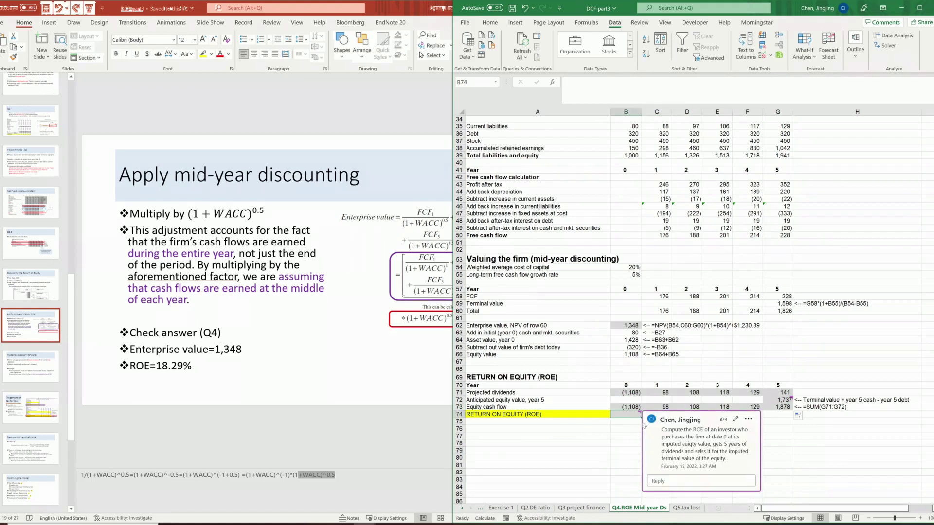
pyautogui.write('=IRR(')
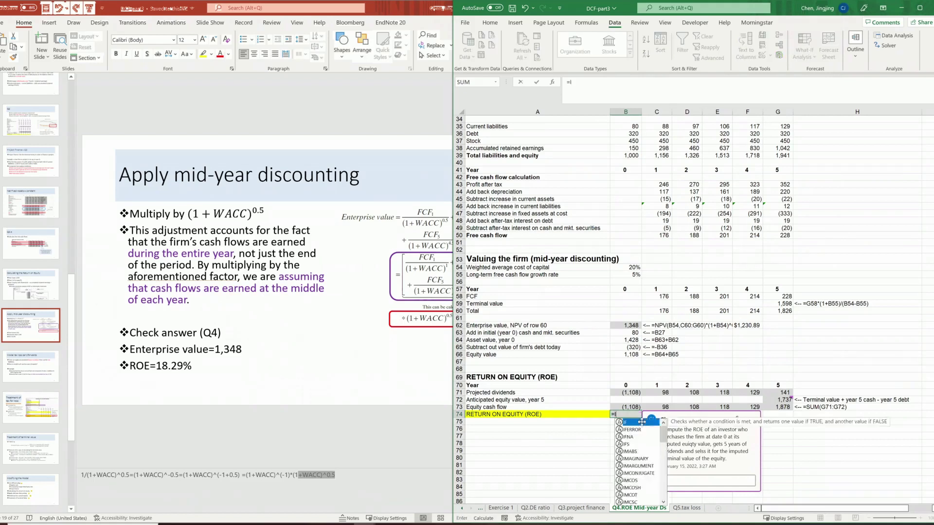